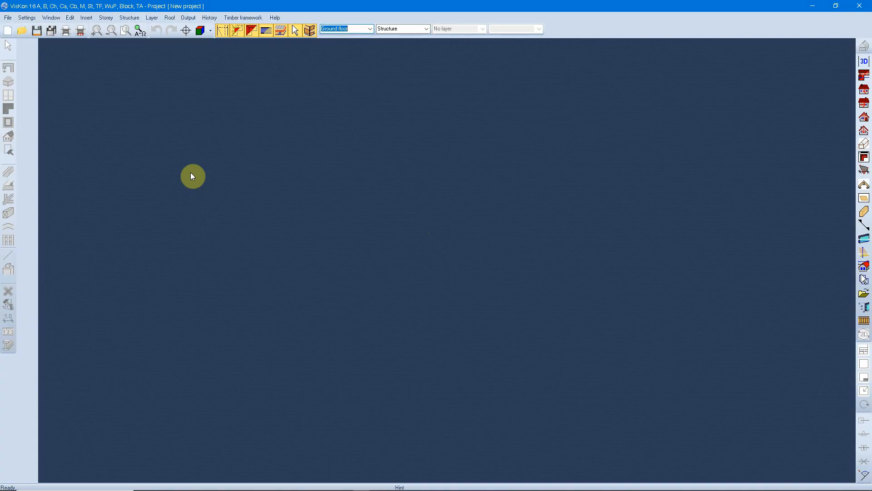
Step: Create a new project with a ground floor and a 400 × 300 × 20 cm raft foundation slab, leaving the project data blank
click(5, 31)
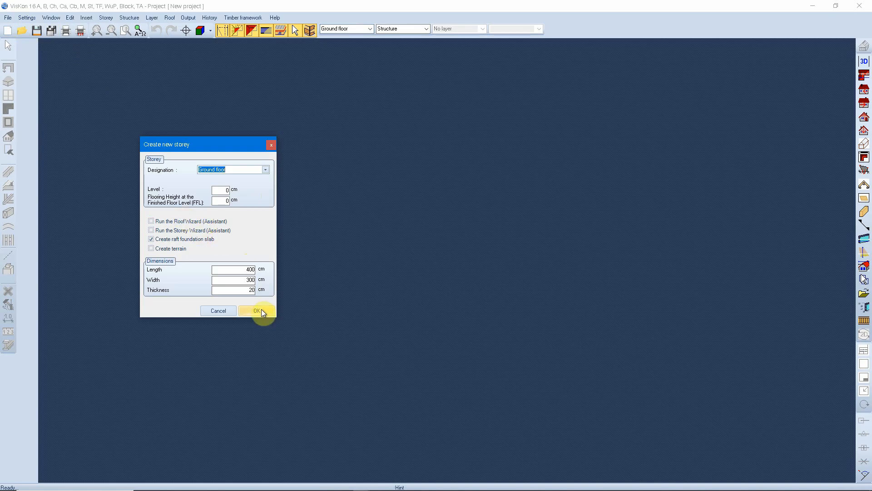
click(259, 310)
click(278, 184)
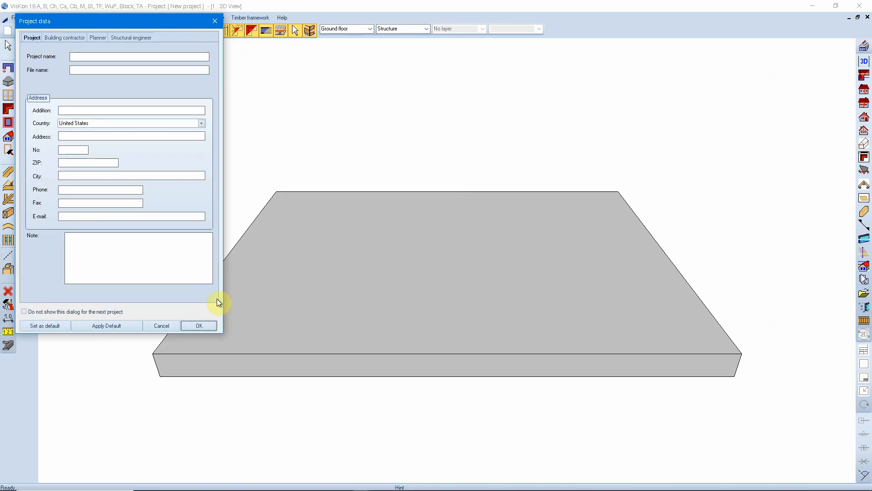
click(199, 323)
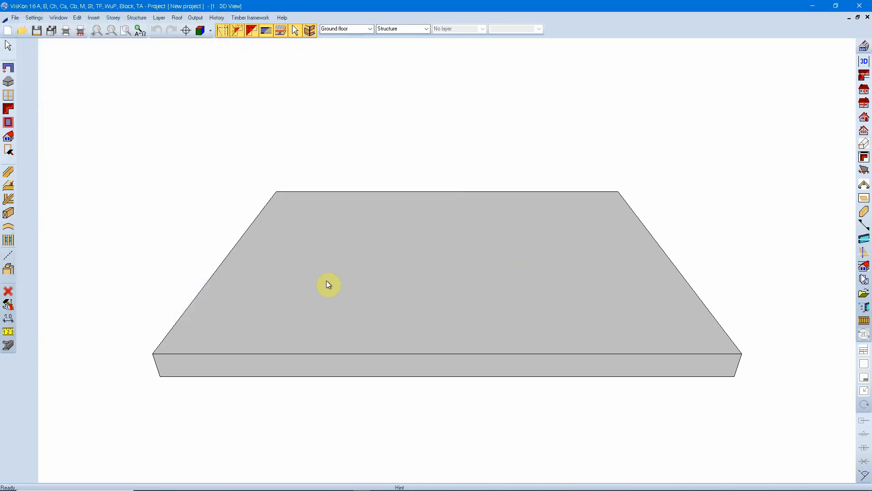
drag(328, 284, 357, 318)
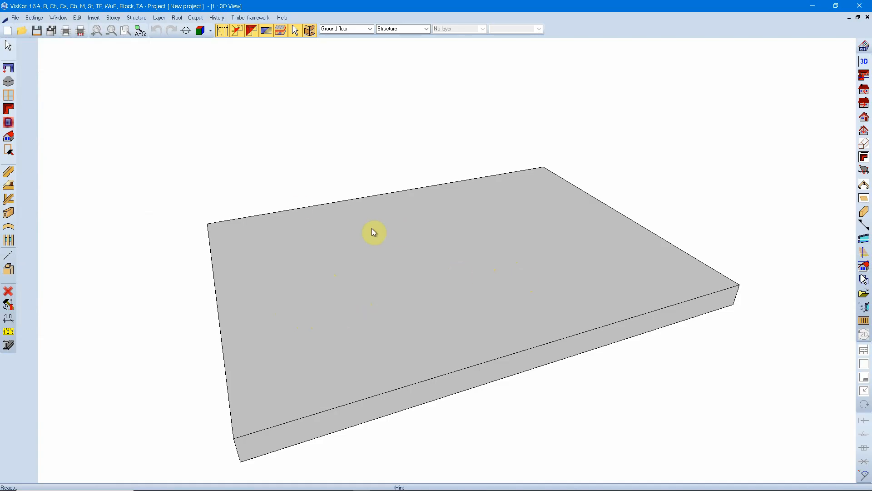
Step: Start a DXF/DWG import and set the file type to DWG
click(16, 19)
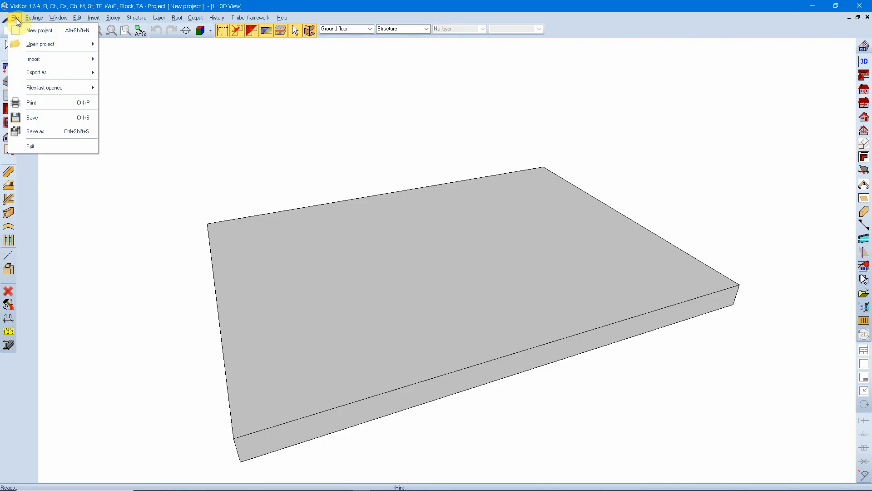
mouse_move(60, 60)
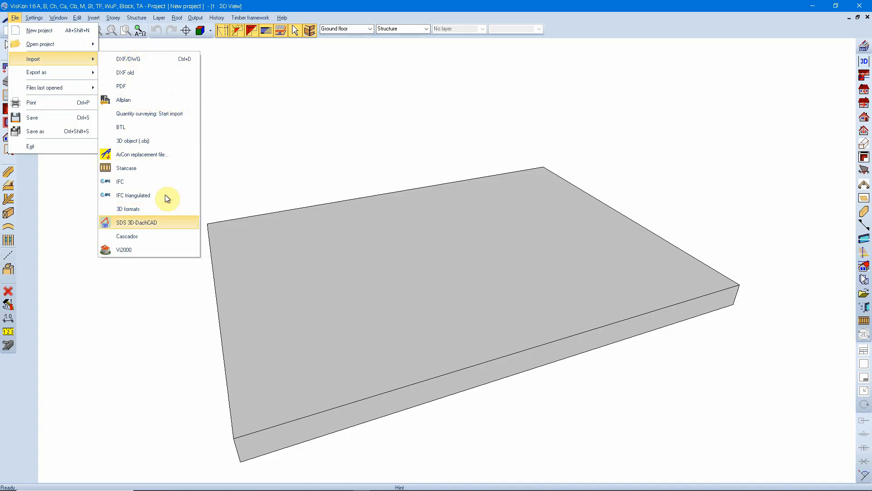
click(140, 61)
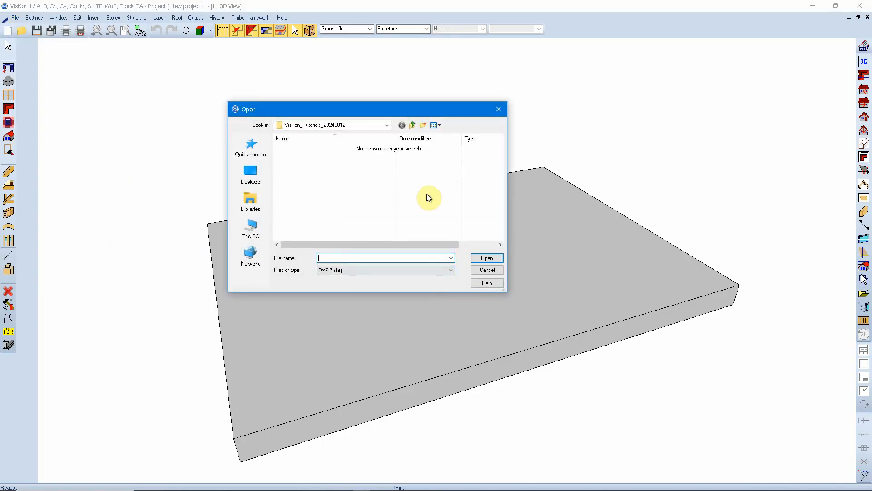
drag(369, 110, 442, 136)
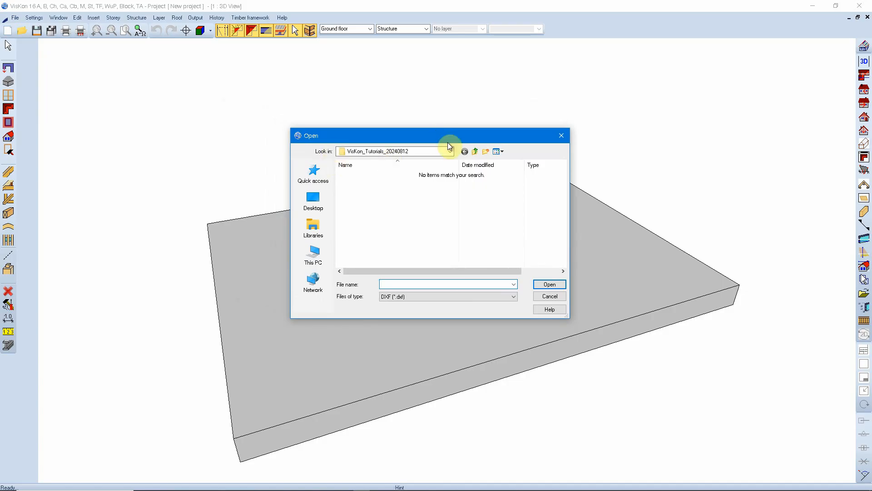
click(477, 299)
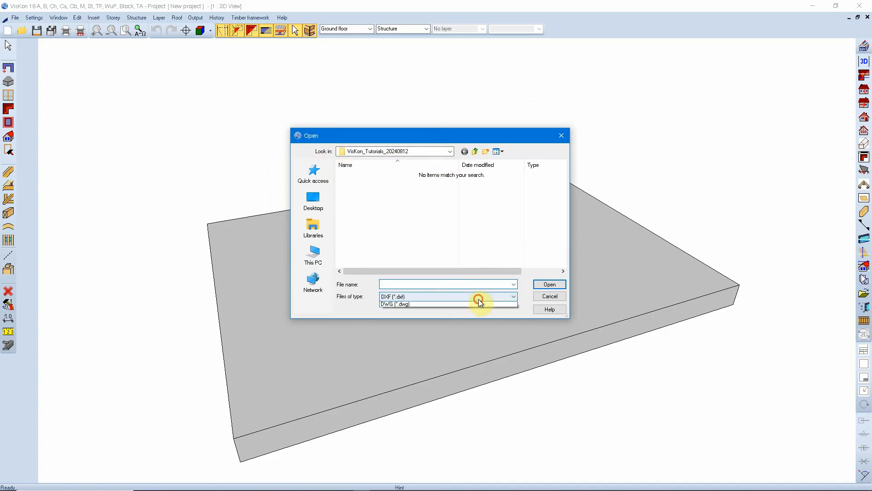
click(389, 305)
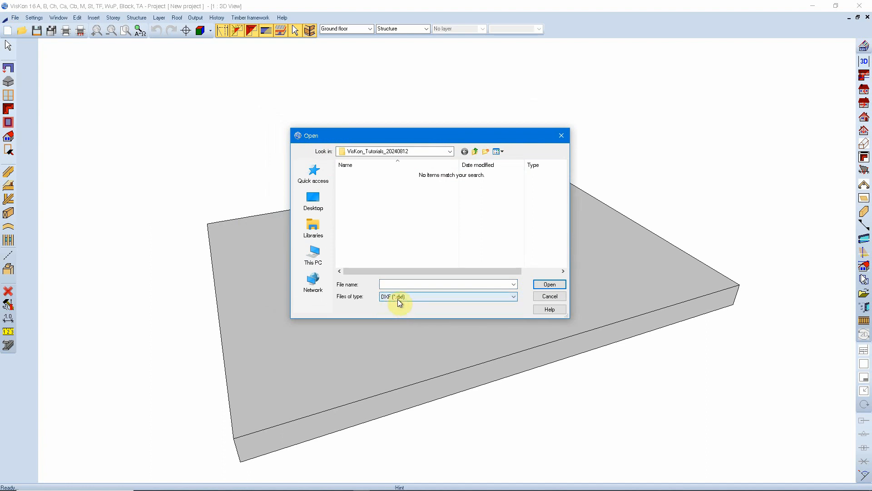
click(397, 298)
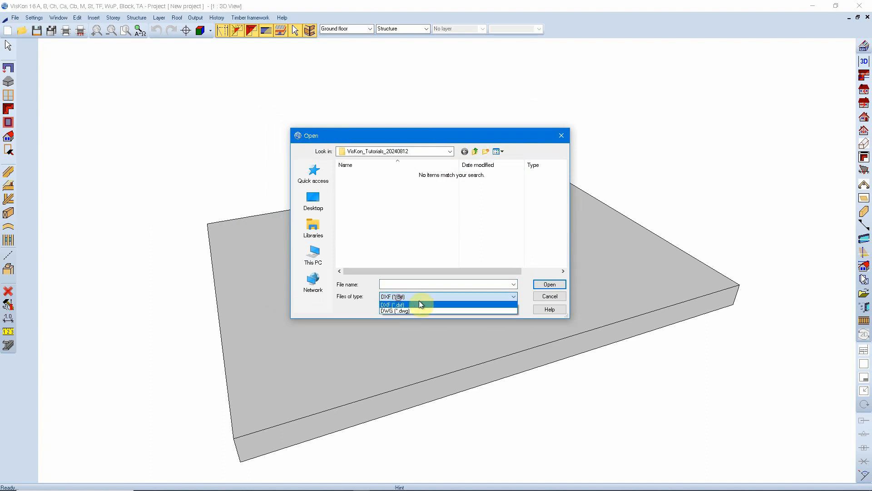
click(389, 311)
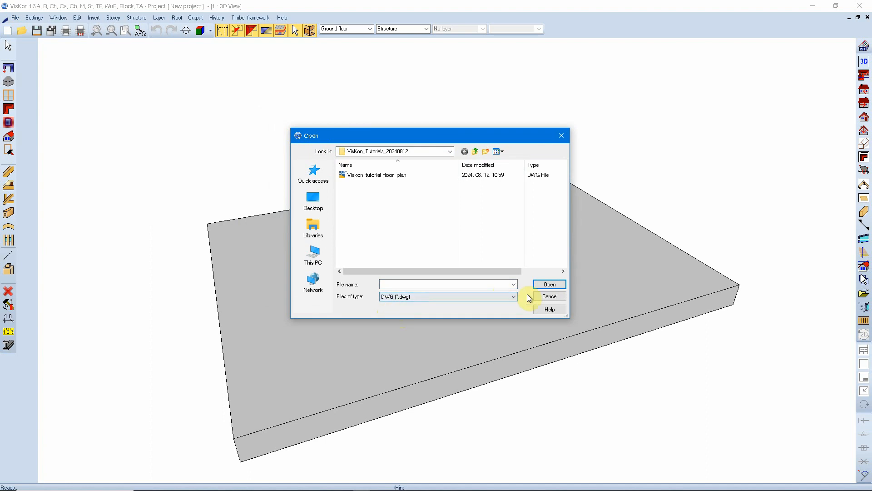
Step: Open the Viskon_tutorial_floor_plan drawing for import and have its circles interpreted in 3D mode
click(386, 176)
click(548, 284)
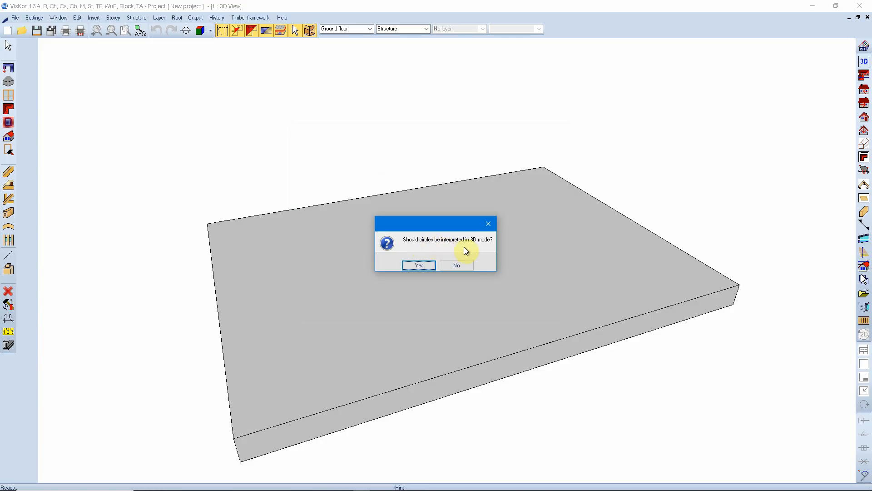
click(421, 265)
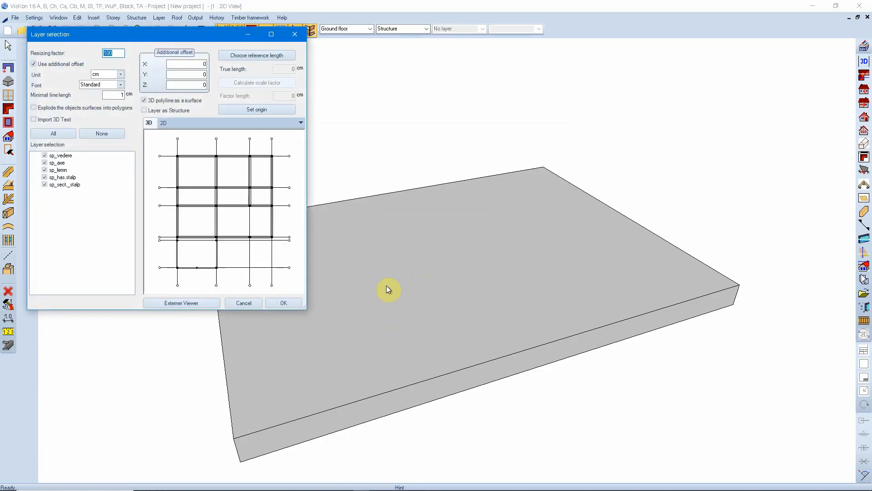
Step: Set the import unit to cm and check the floor plan in the preview
drag(181, 33, 402, 131)
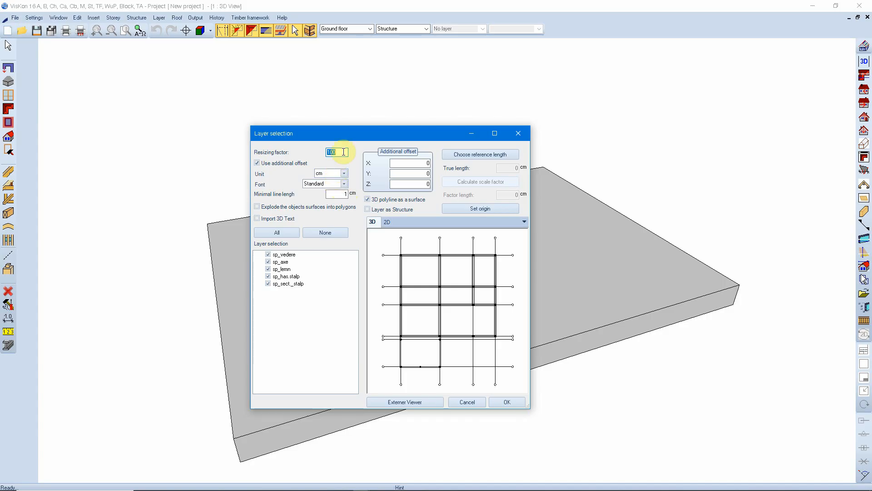
click(345, 174)
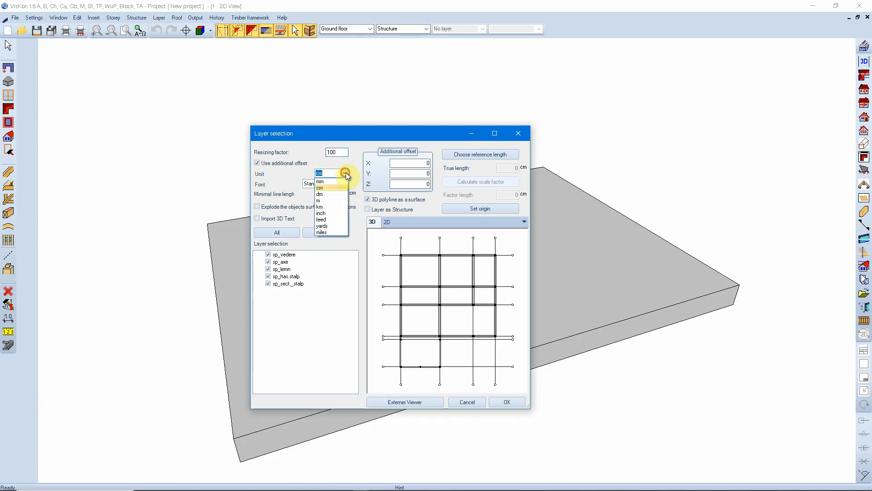
click(328, 189)
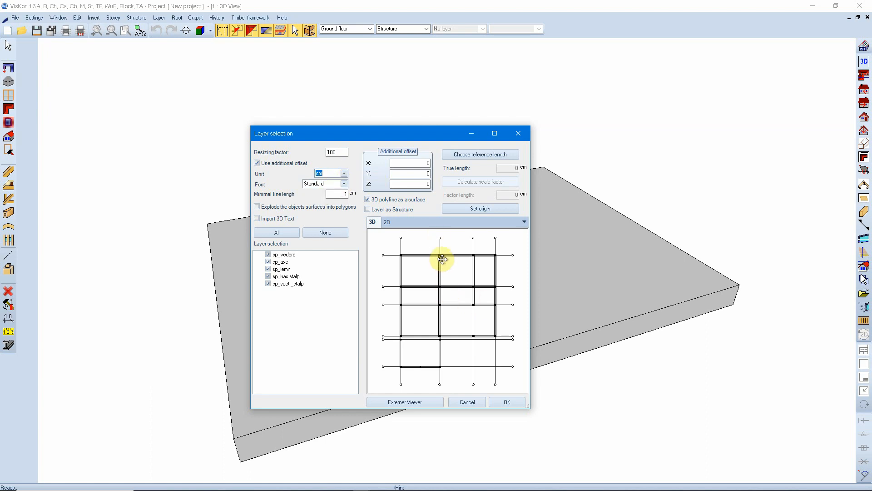
scroll(442, 258, up, 2)
drag(396, 262, 458, 324)
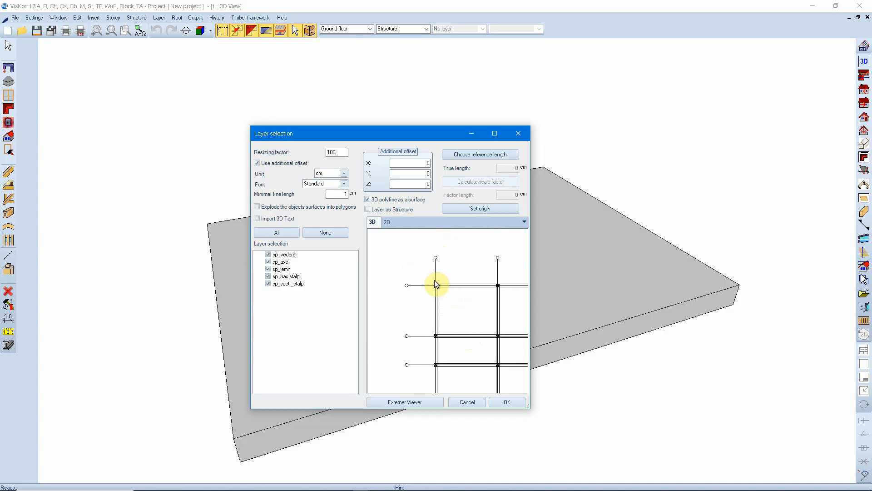
scroll(439, 283, up, 6)
scroll(439, 269, down, 9)
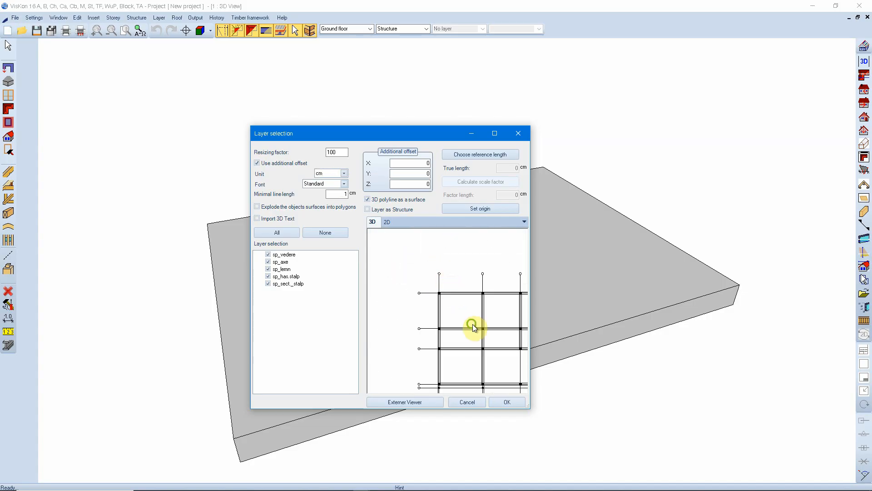
mouse_move(474, 327)
mouse_down()
mouse_move(440, 286)
mouse_move(460, 320)
mouse_up()
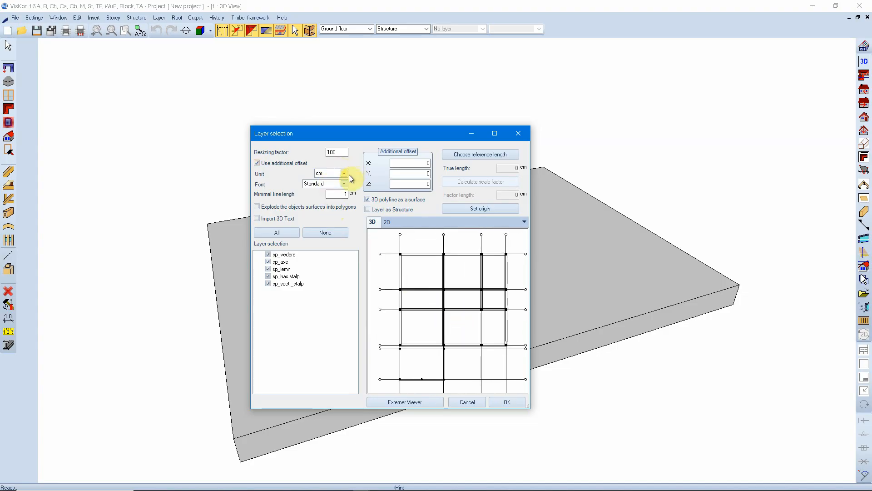
click(344, 173)
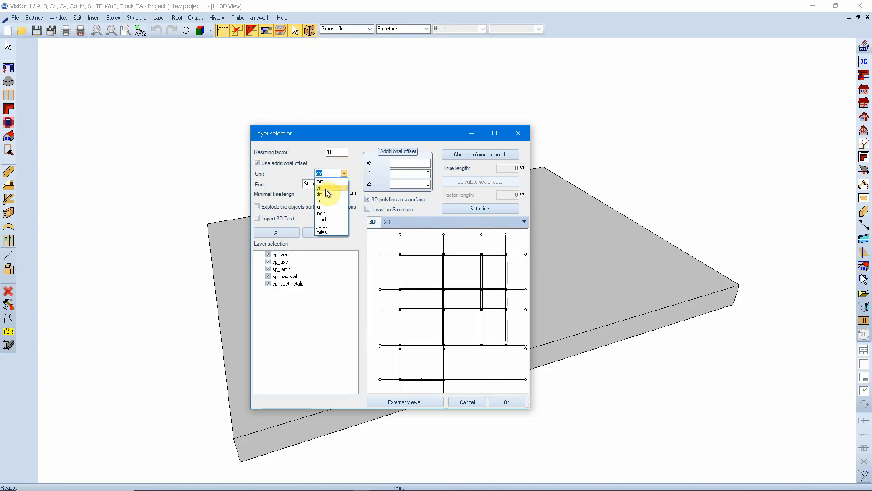
click(326, 189)
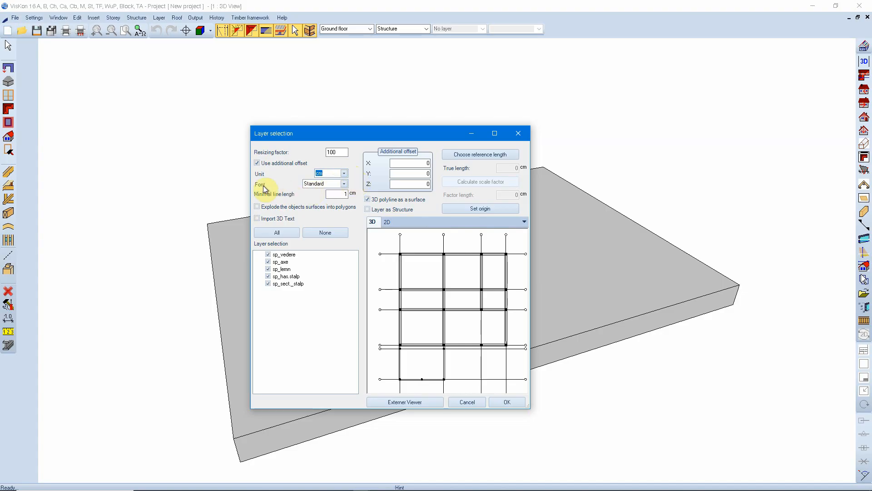
Step: Set the import font to Arial narrow_12 and include 3D text in the import
click(344, 183)
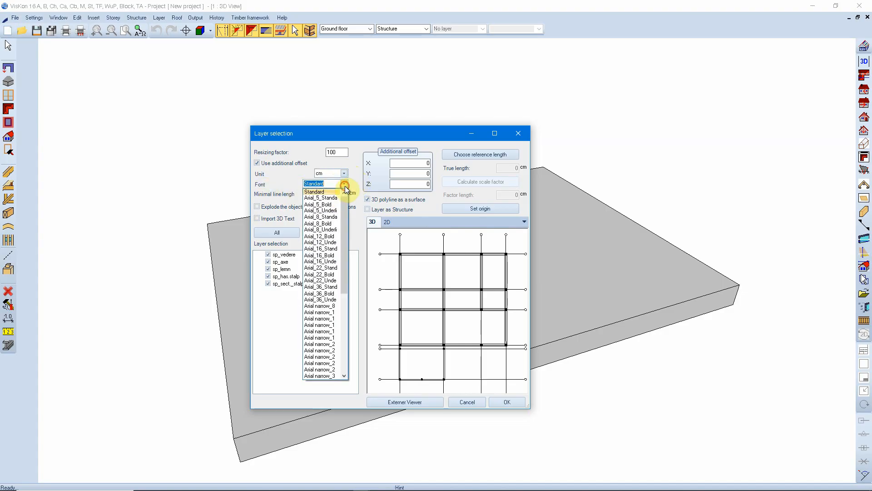
click(328, 314)
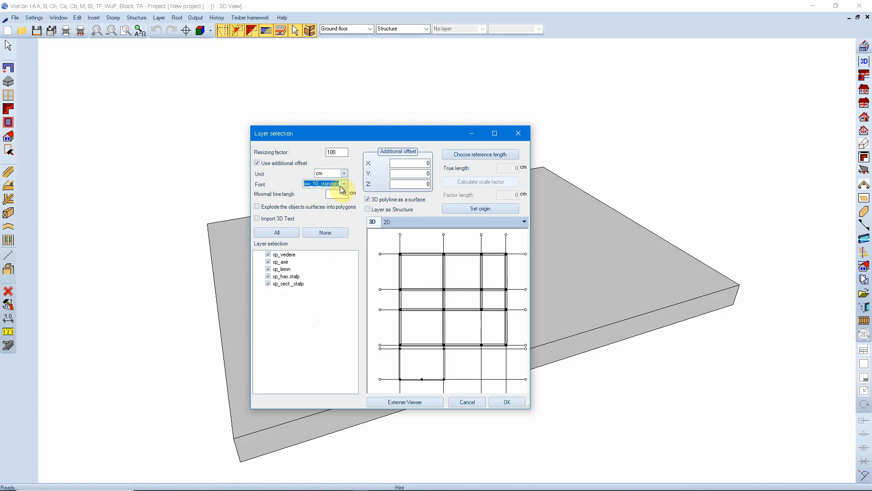
scroll(343, 186, down, 1)
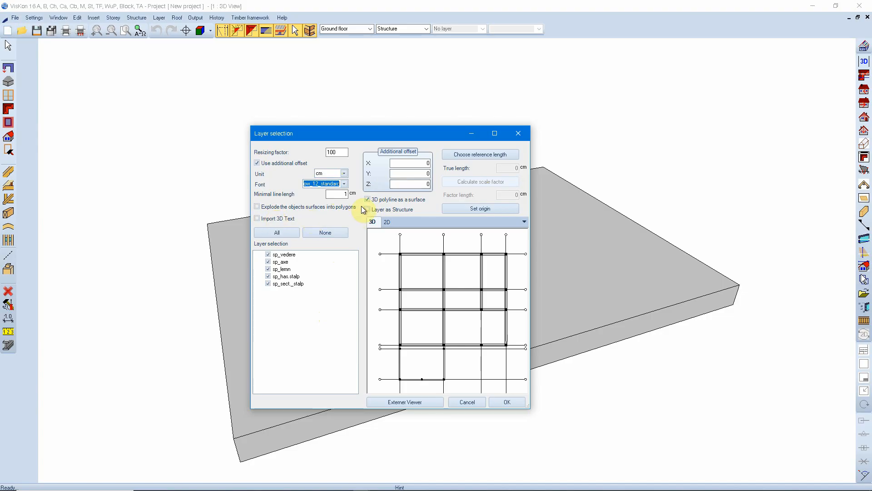
click(278, 220)
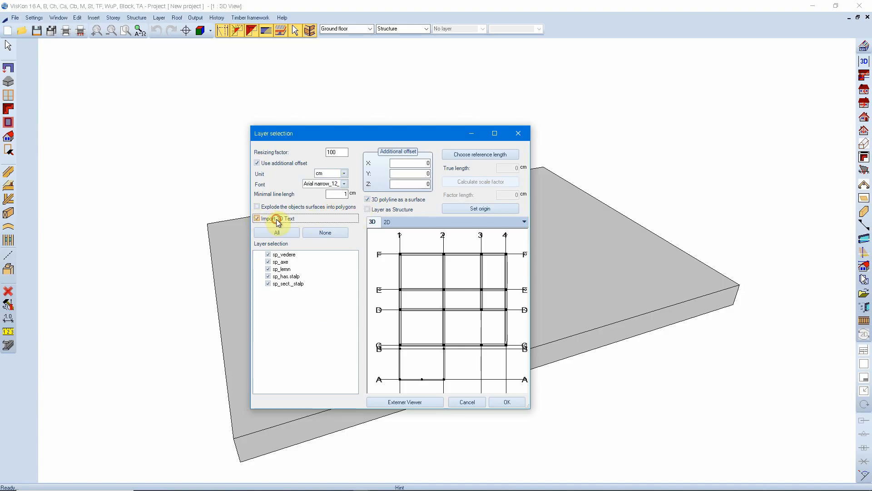
middle_click(455, 340)
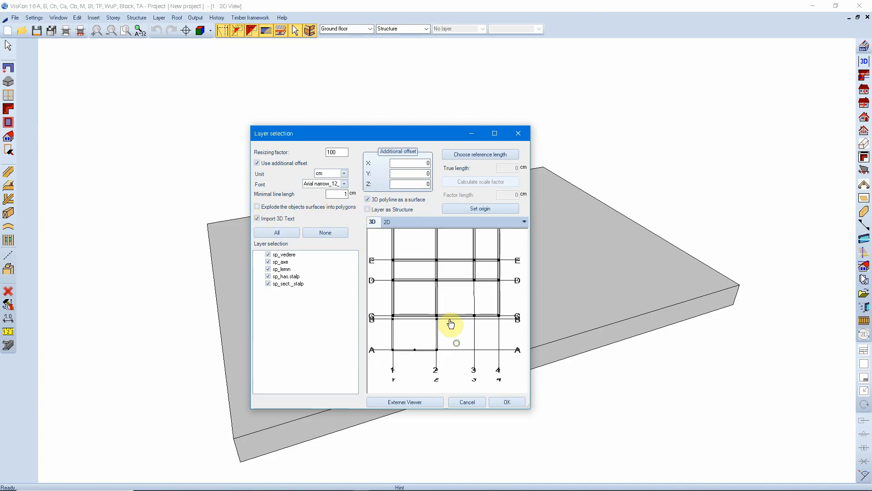
mouse_move(426, 268)
middle_down()
mouse_move(441, 311)
mouse_move(455, 302)
mouse_move(450, 339)
middle_up()
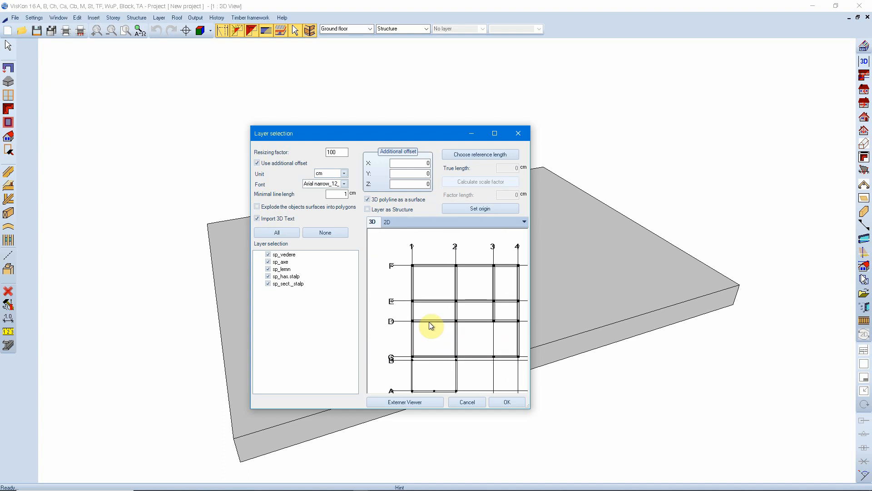
drag(453, 326, 481, 356)
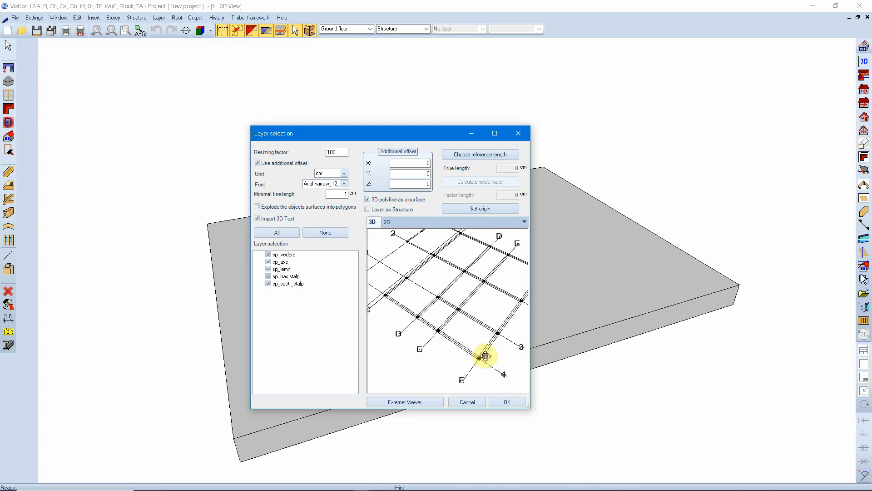
drag(406, 290, 451, 314)
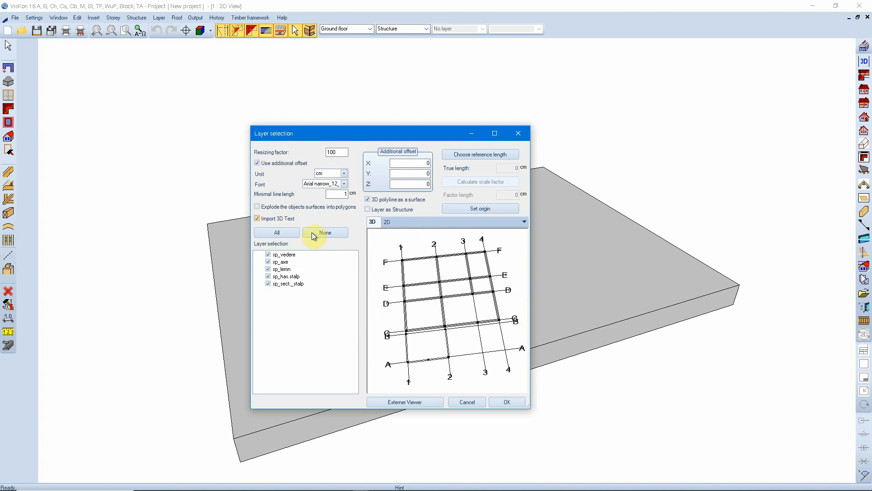
click(257, 218)
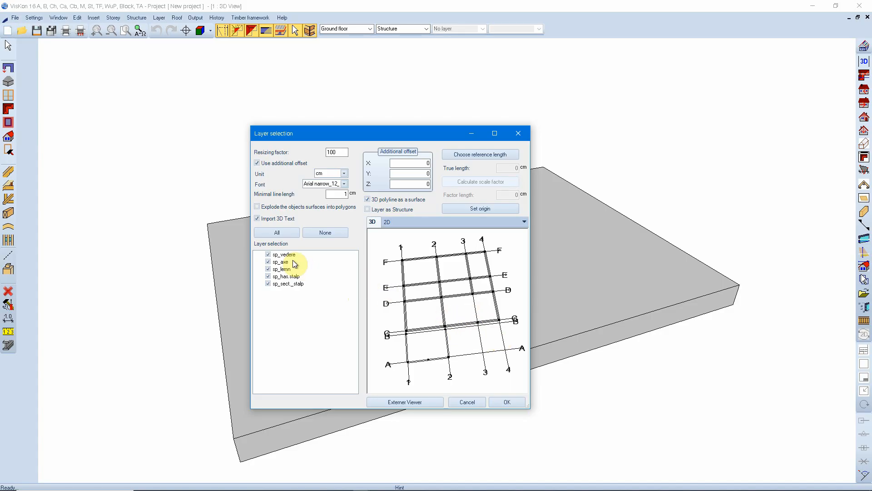
Step: Exclude individual layers such as sp_vedere, sp_axe and sp_sect._stalp to compare the preview, and include all layers again
click(268, 254)
click(268, 262)
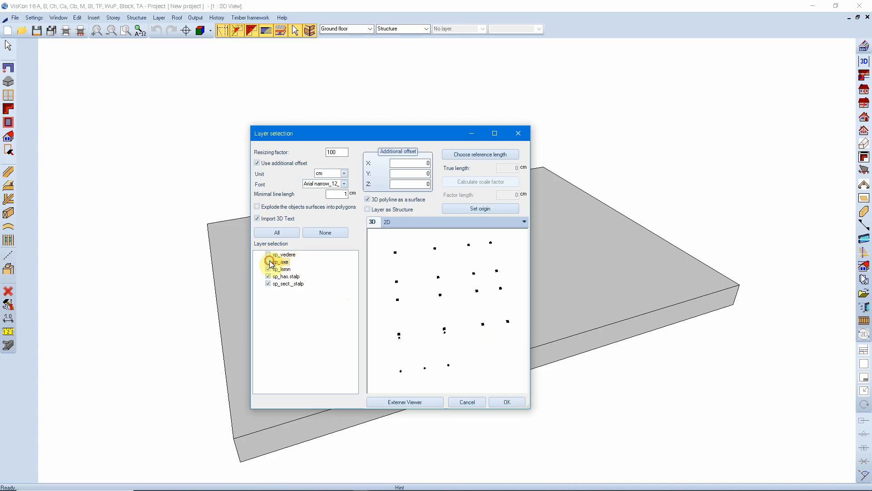
click(269, 276)
click(269, 283)
click(268, 276)
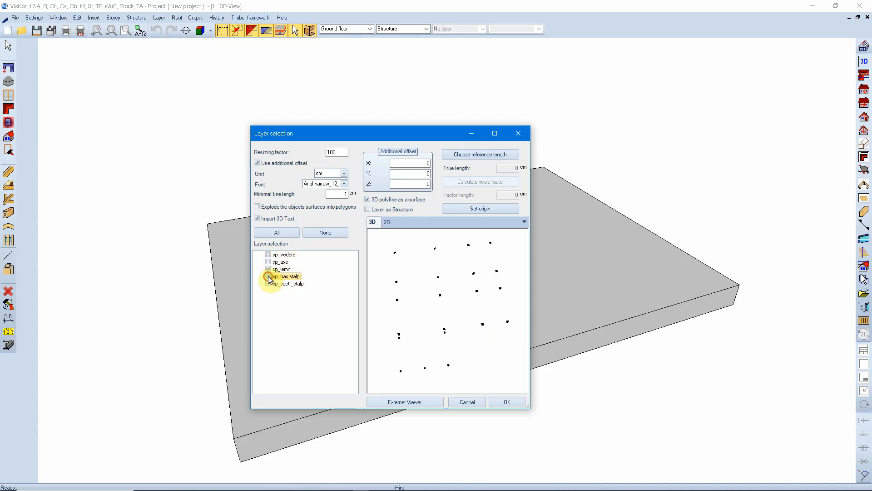
click(268, 269)
click(268, 262)
click(268, 255)
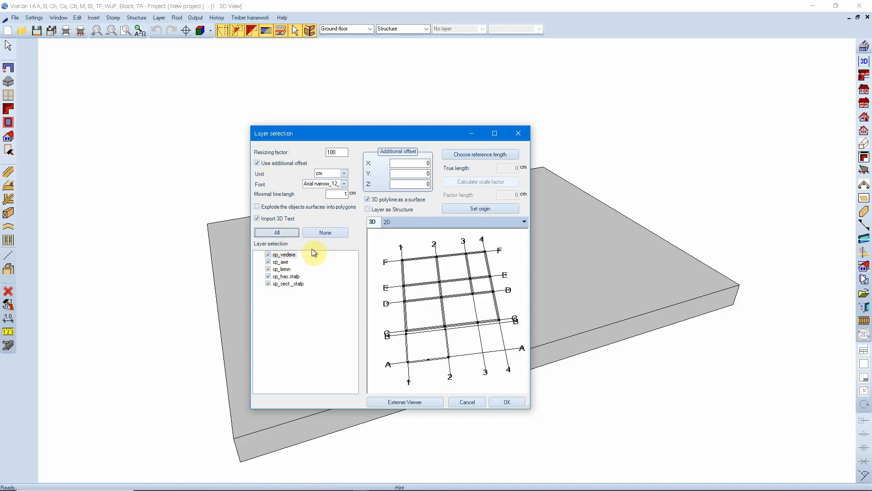
Step: Deselect every layer, preview sp_sect._stalp and sp_lemn individually, and reselect all layers for the import
click(325, 232)
click(268, 283)
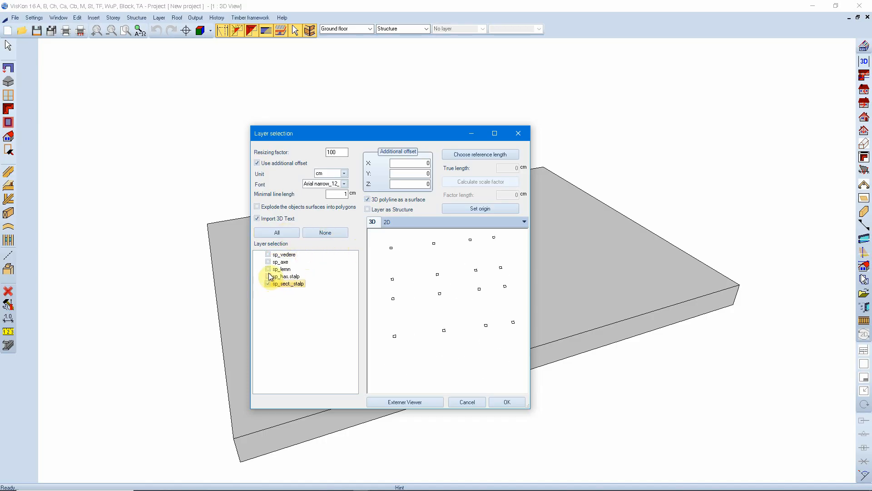
click(268, 269)
click(269, 270)
click(277, 232)
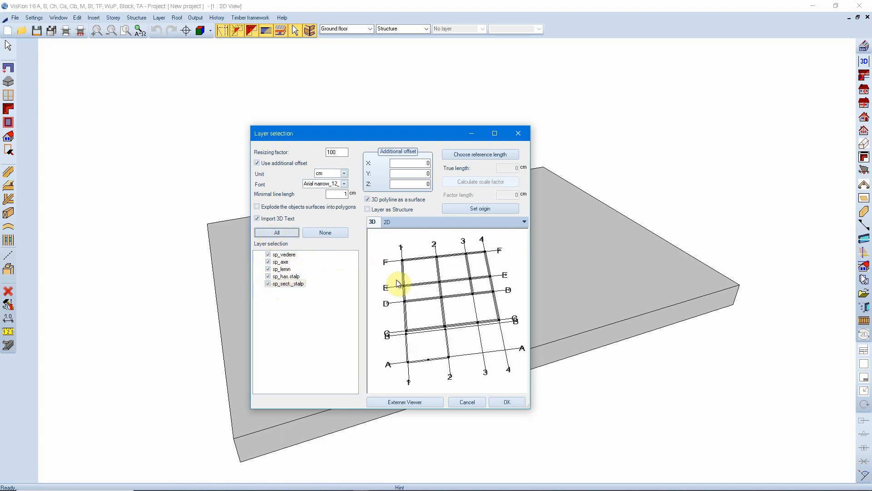
Step: Enable the import of the DWG layers as structure
drag(460, 328, 474, 306)
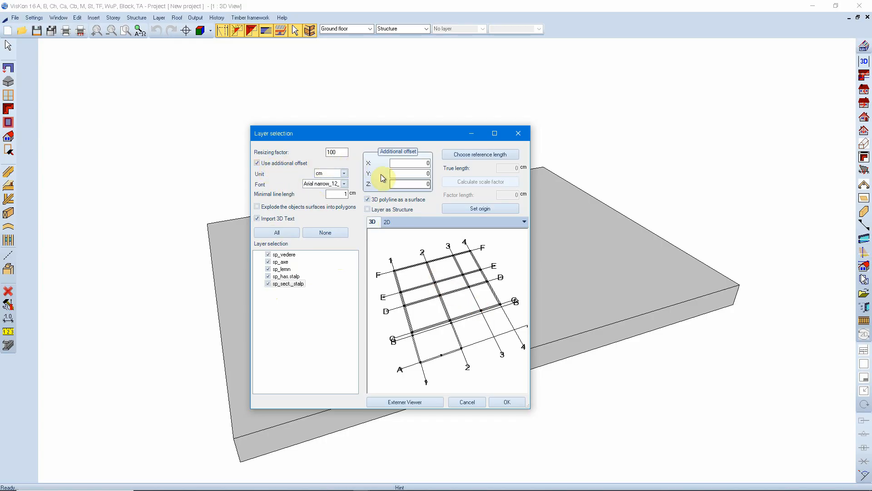
click(413, 162)
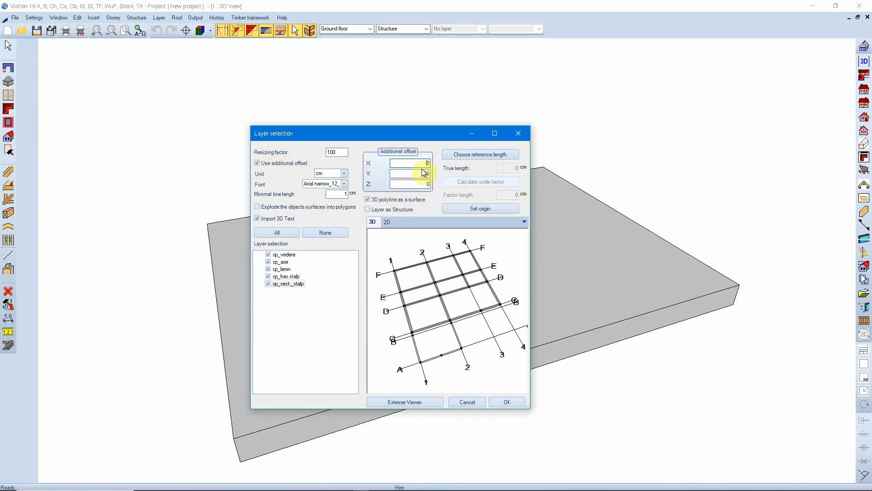
click(419, 174)
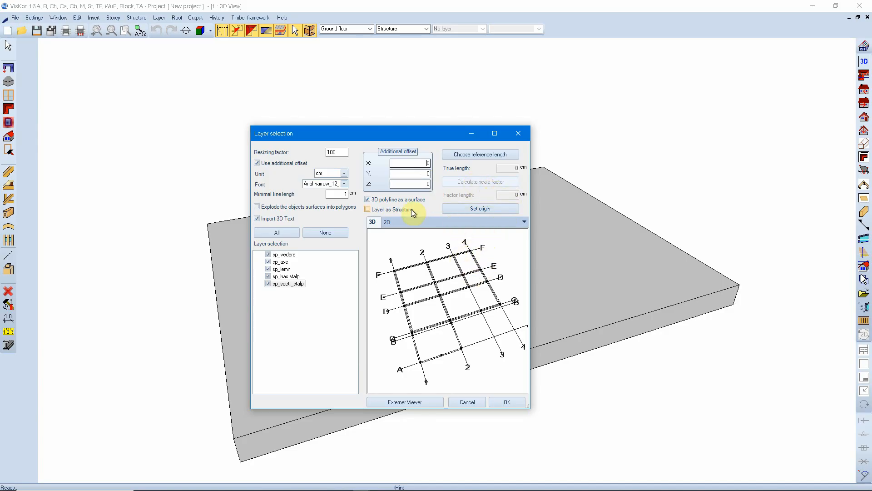
click(382, 209)
Step: Pick the width of the hatched column at axes 1 and F in the 2D preview as the reference length
click(340, 152)
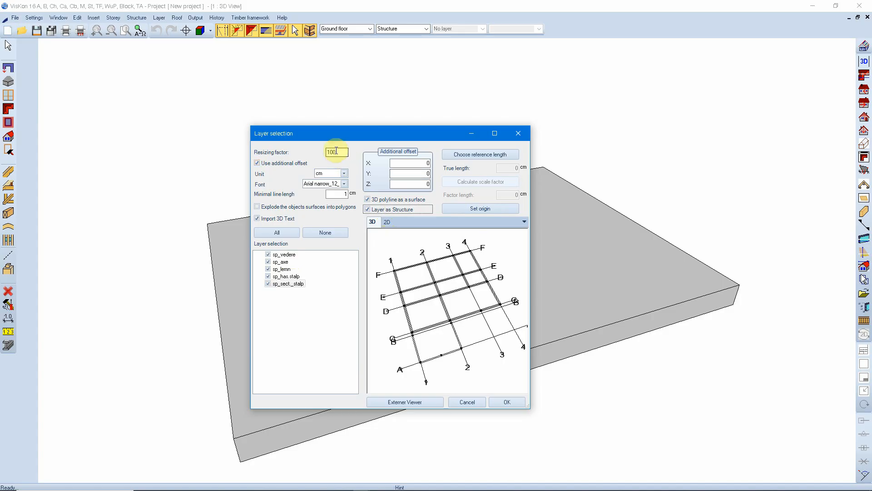
double_click(341, 153)
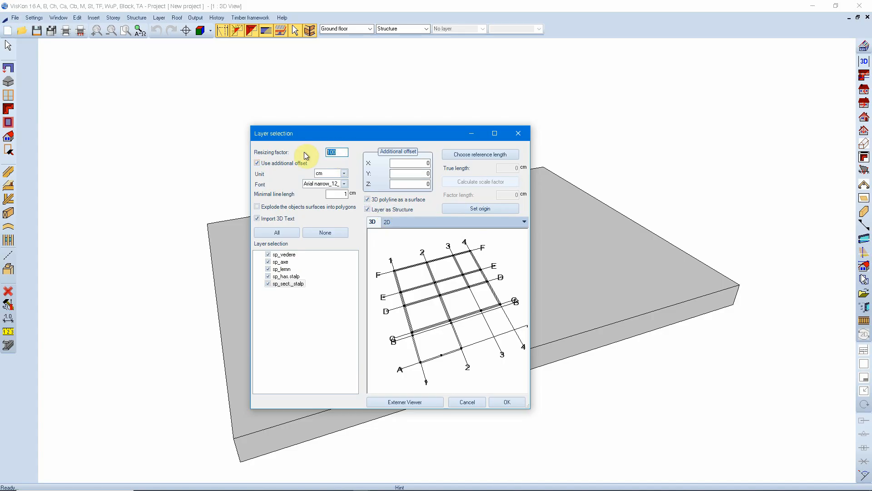
click(341, 153)
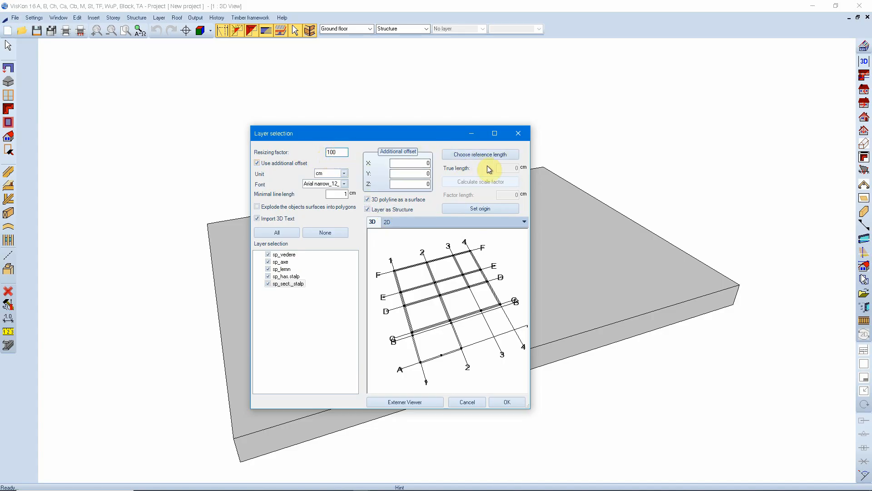
scroll(438, 282, up, 5)
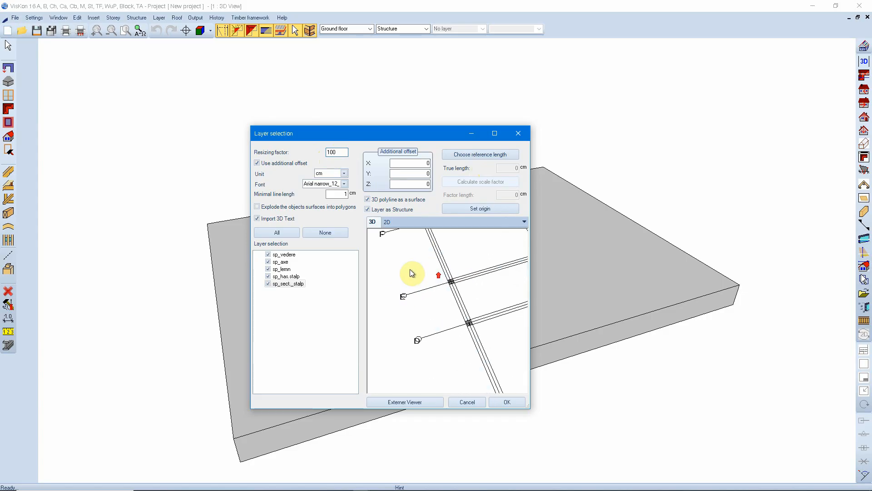
middle_drag(436, 272, 461, 394)
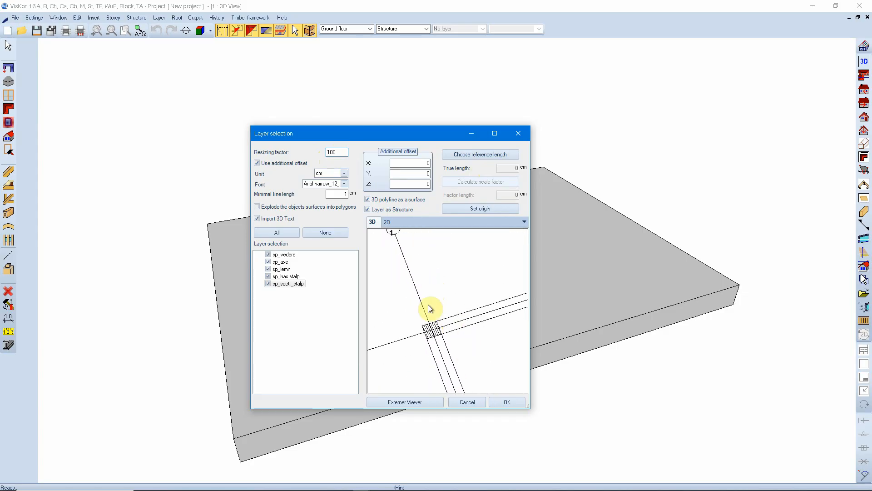
click(387, 224)
scroll(380, 238, up, 5)
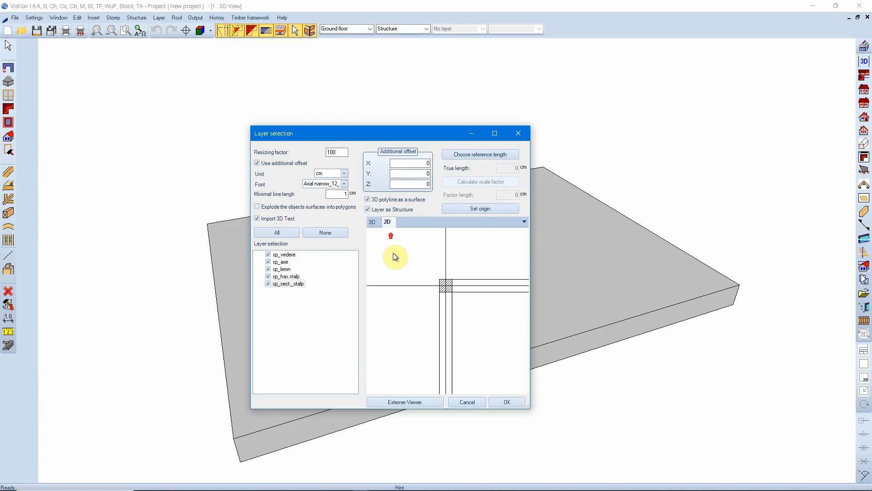
click(473, 155)
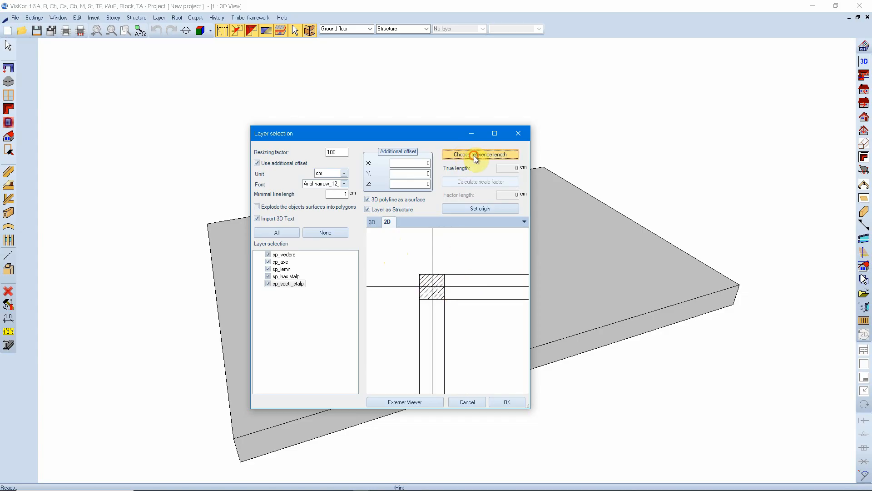
click(415, 277)
click(449, 274)
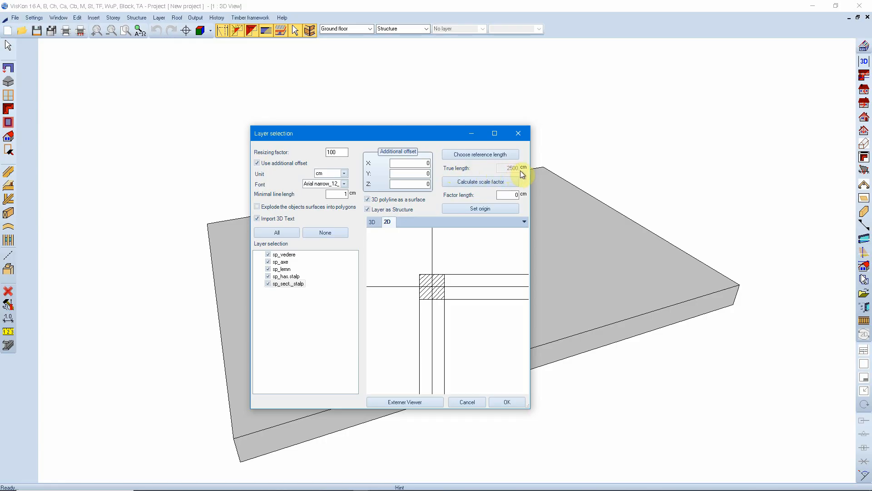
Step: Set the factor length to 25 cm and calculate the scale factor from the reference length
double_click(338, 154)
click(339, 153)
click(510, 194)
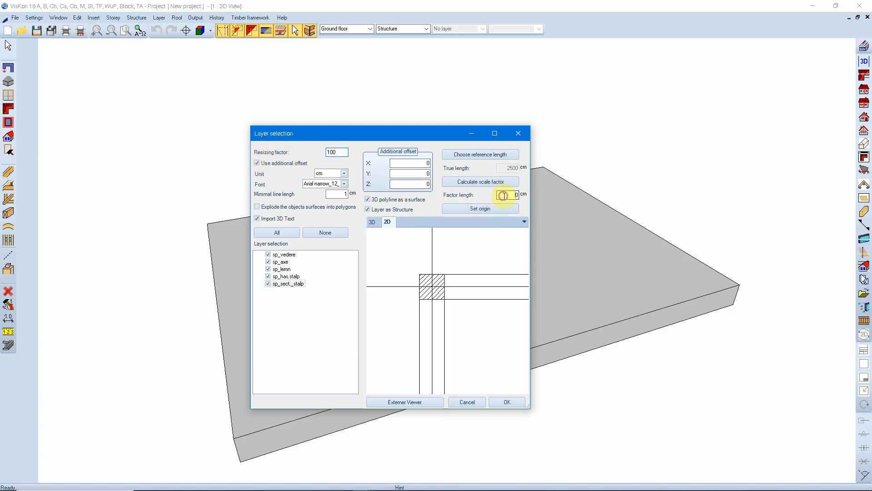
text(25)
click(469, 181)
double_click(335, 152)
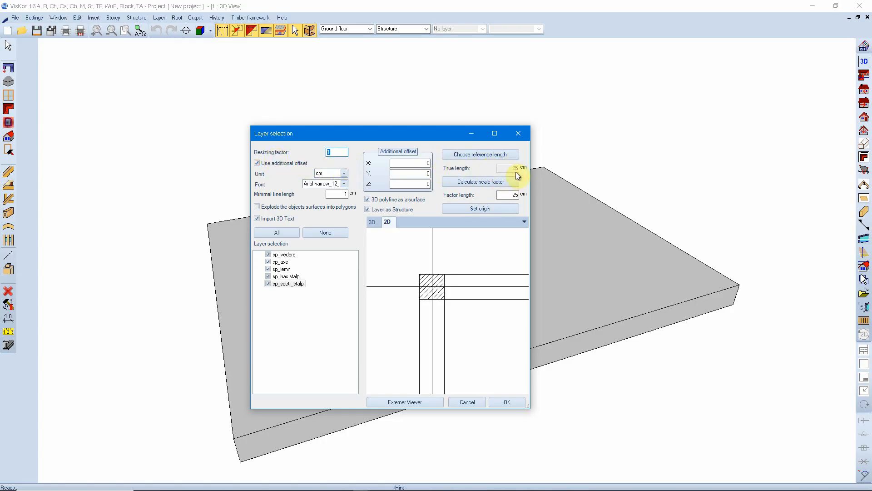
click(484, 181)
Step: Exclude the conversion of 3D polylines to surfaces and import the floor plan into the project
scroll(402, 296, down, 5)
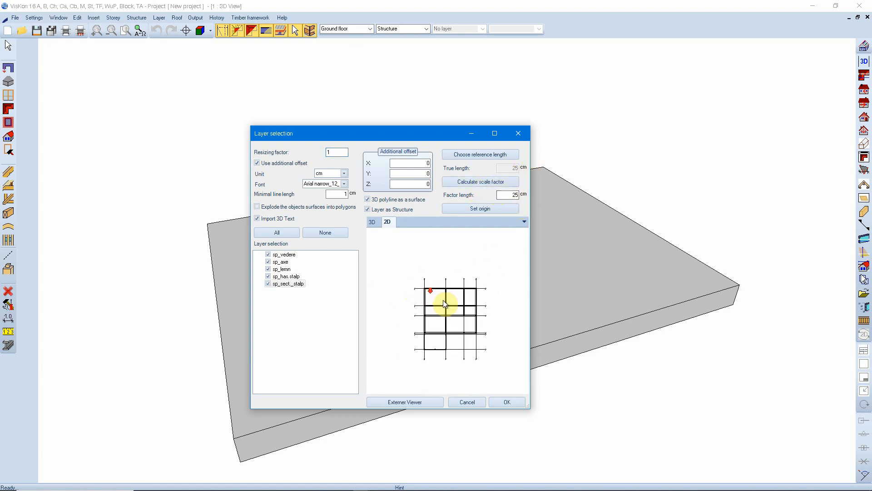
scroll(453, 387, up, 2)
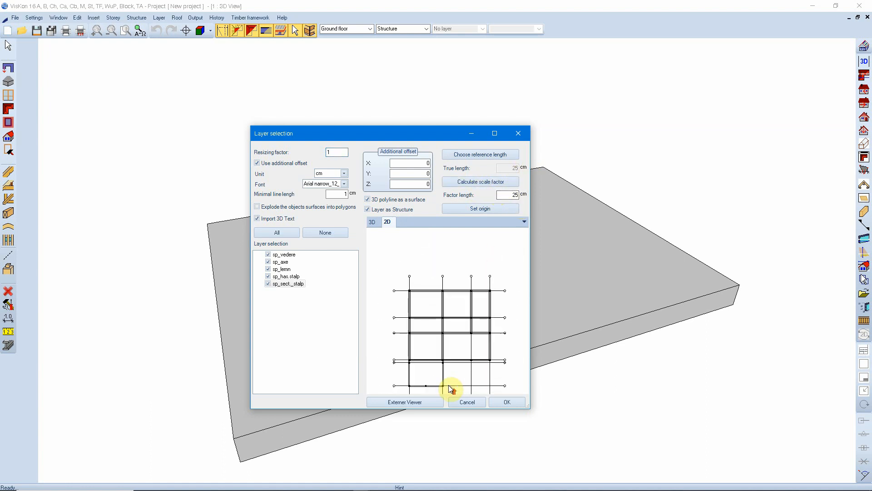
scroll(452, 295, down, 1)
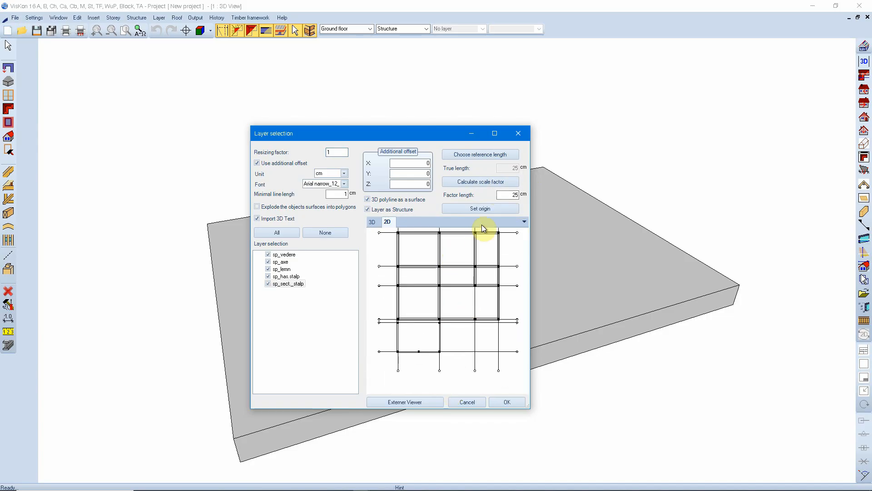
click(386, 199)
drag(433, 131, 454, 97)
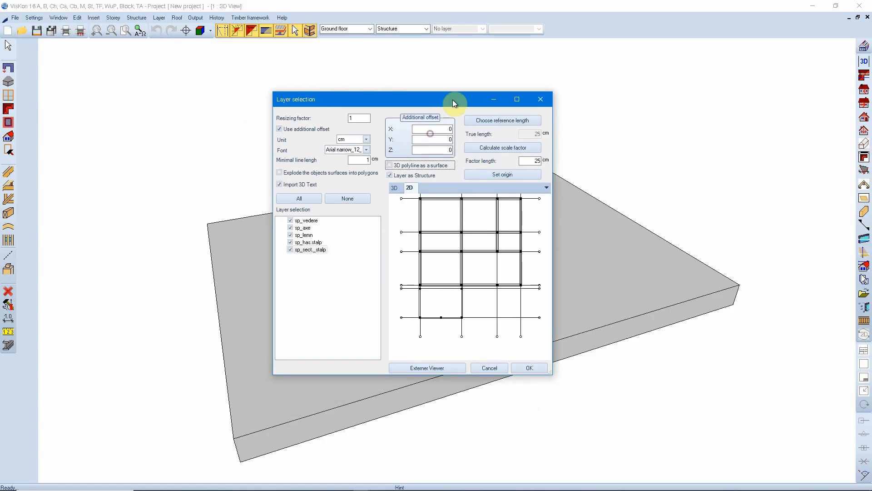
click(529, 367)
Step: Examine the imported floor plan and its position relative to the grey slab in the 3D view
scroll(529, 365, down, 5)
drag(432, 299, 478, 218)
right_drag(477, 202, 482, 327)
drag(574, 315, 436, 364)
right_drag(512, 368, 480, 403)
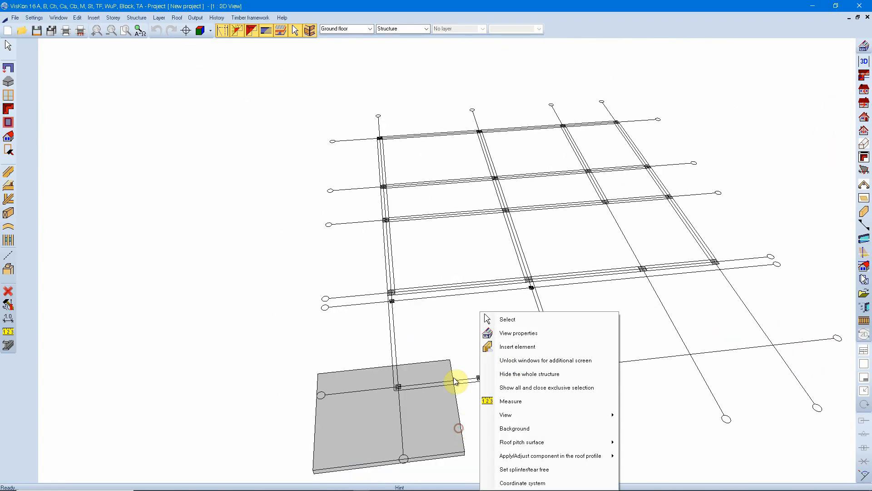
click(440, 335)
drag(566, 193, 571, 157)
drag(419, 278, 455, 287)
Step: Measure the side of the larger hatched column at the crossing of axes 1 and C
scroll(423, 229, up, 6)
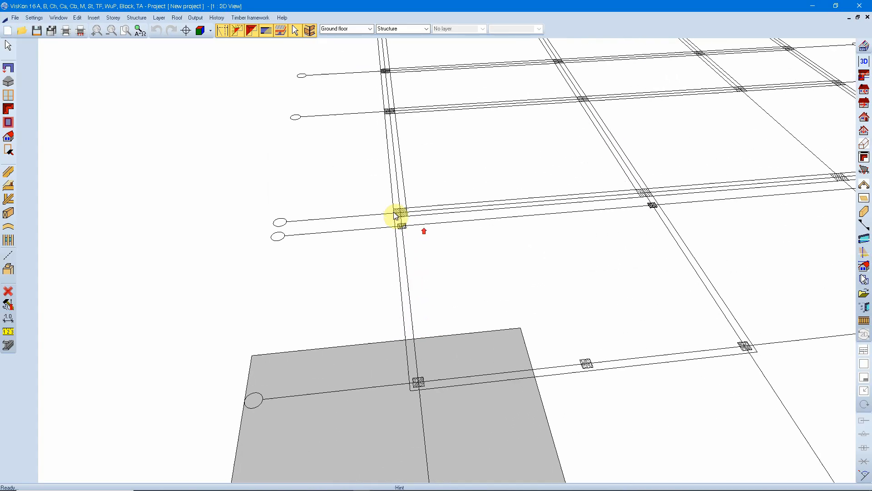
mouse_move(326, 154)
mouse_down()
mouse_move(366, 169)
mouse_move(469, 366)
mouse_up()
scroll(469, 366, up, 3)
drag(237, 167, 482, 326)
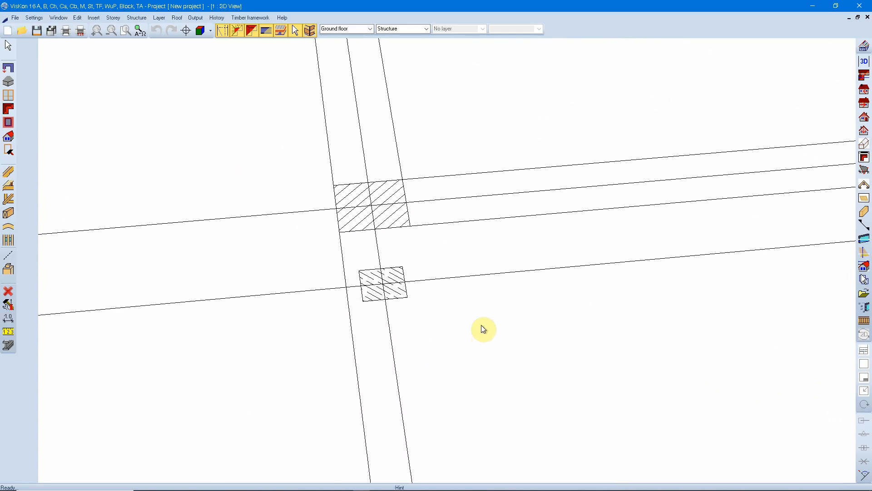
click(9, 332)
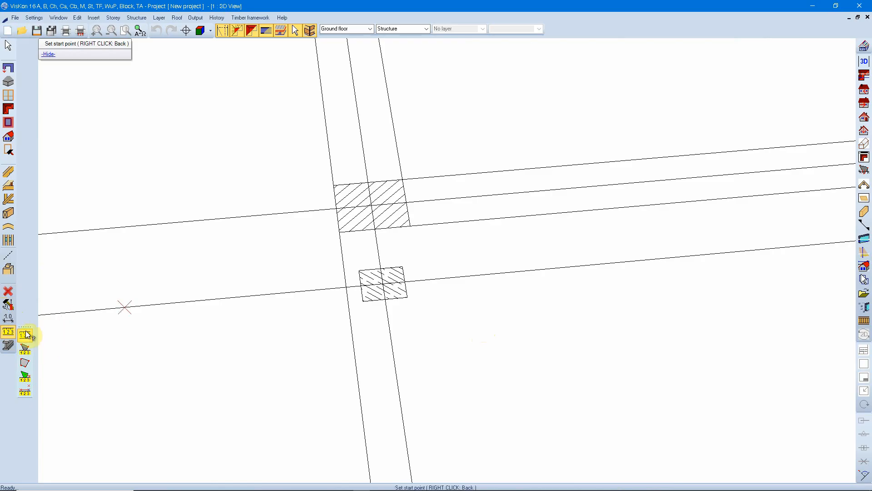
click(340, 232)
right_click(344, 235)
click(343, 233)
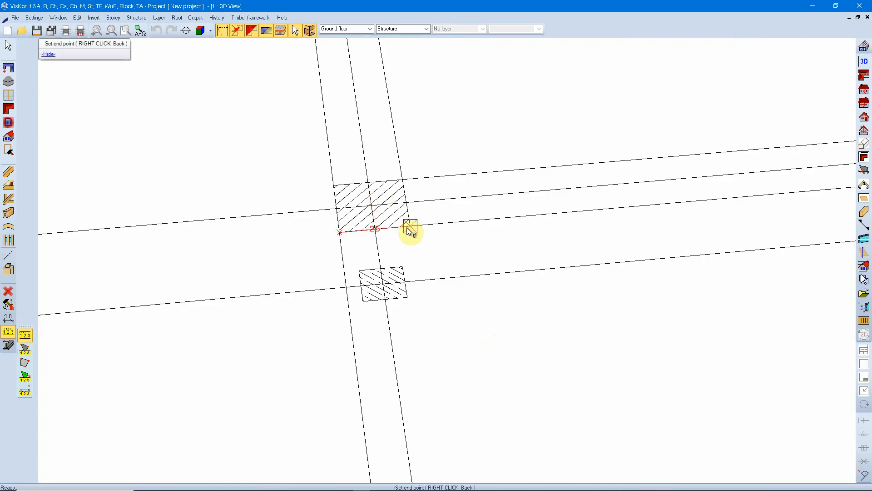
key(Escape)
Step: Examine the imported axis grid, its columns and the circles at the axis ends from several angles
scroll(395, 284, down, 8)
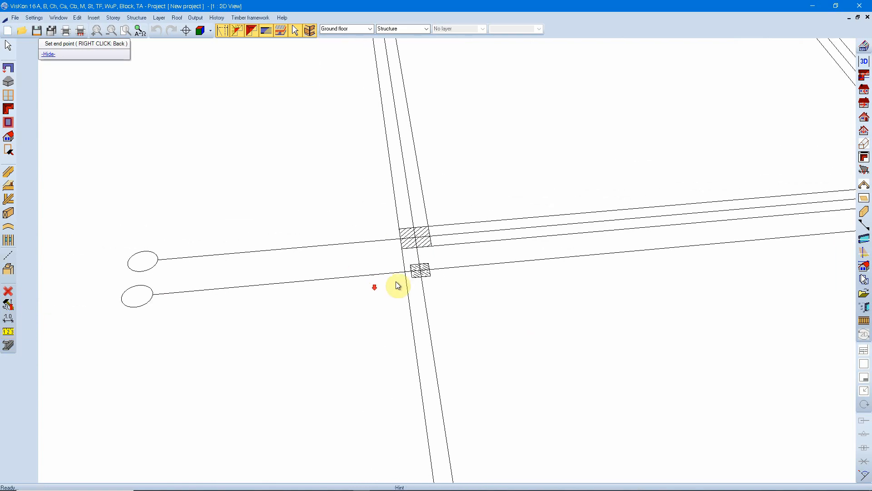
scroll(404, 291, down, 2)
scroll(504, 333, up, 2)
middle_drag(539, 282, 447, 314)
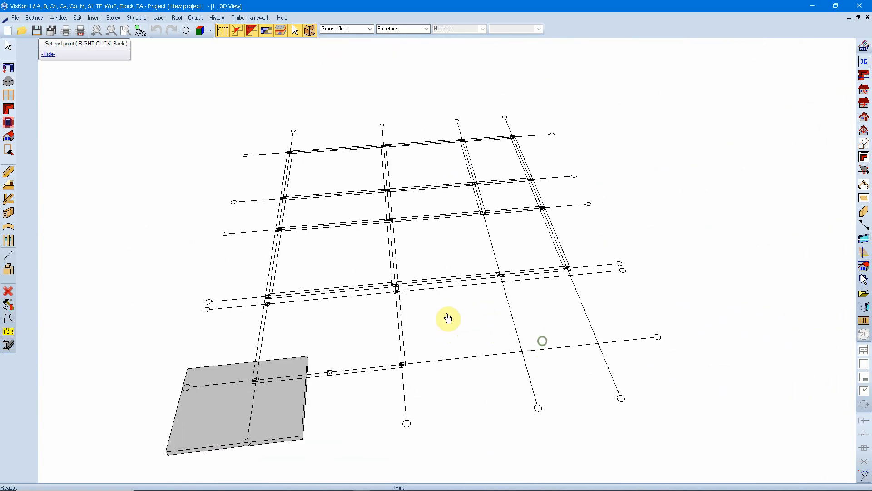
click(572, 278)
drag(572, 278, 501, 281)
middle_drag(358, 348, 482, 255)
mouse_move(496, 258)
middle_down()
mouse_move(493, 294)
mouse_move(493, 286)
middle_up()
scroll(587, 346, up, 3)
middle_drag(627, 333, 318, 322)
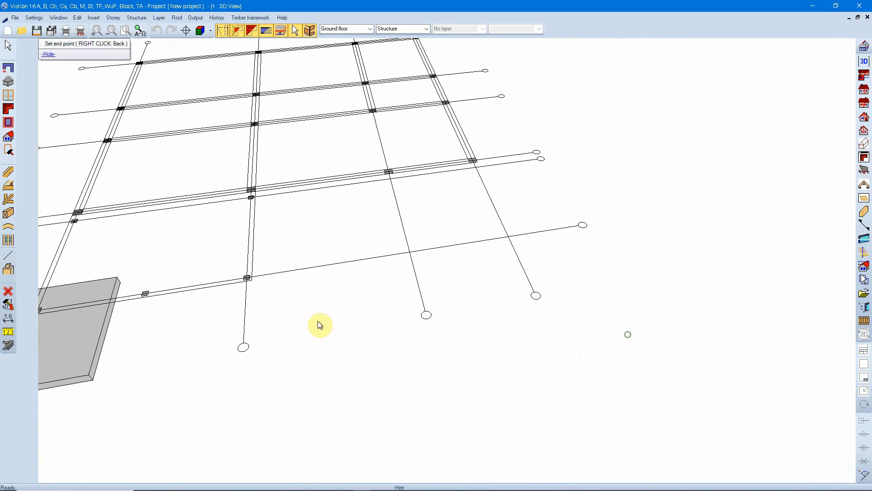
scroll(494, 284, up, 2)
scroll(644, 321, up, 3)
middle_drag(707, 177, 602, 309)
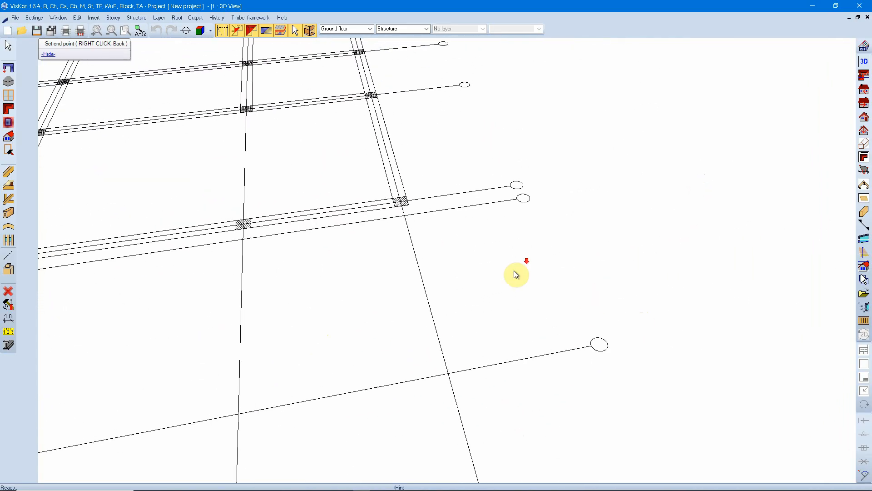
scroll(526, 261, down, 4)
middle_drag(314, 272, 586, 294)
middle_drag(413, 274, 413, 285)
middle_drag(491, 345, 481, 311)
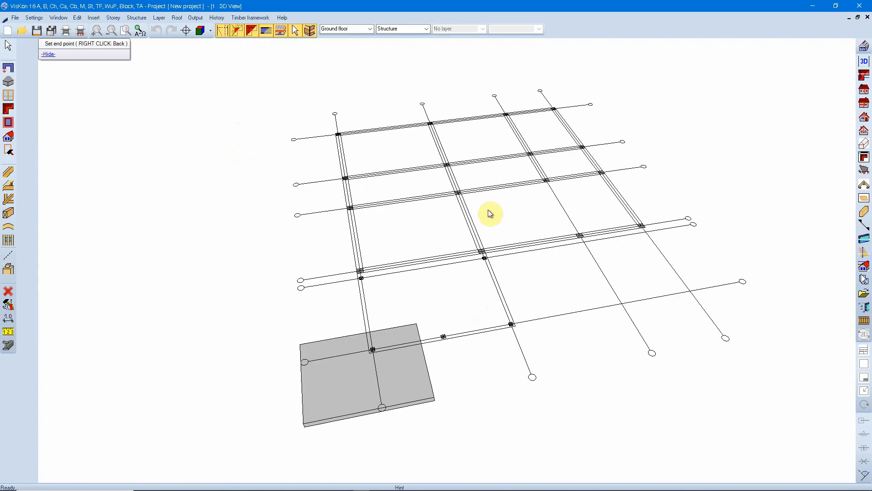
Step: Regenerate the whole drawing so the 3D view is rebuilt
click(177, 18)
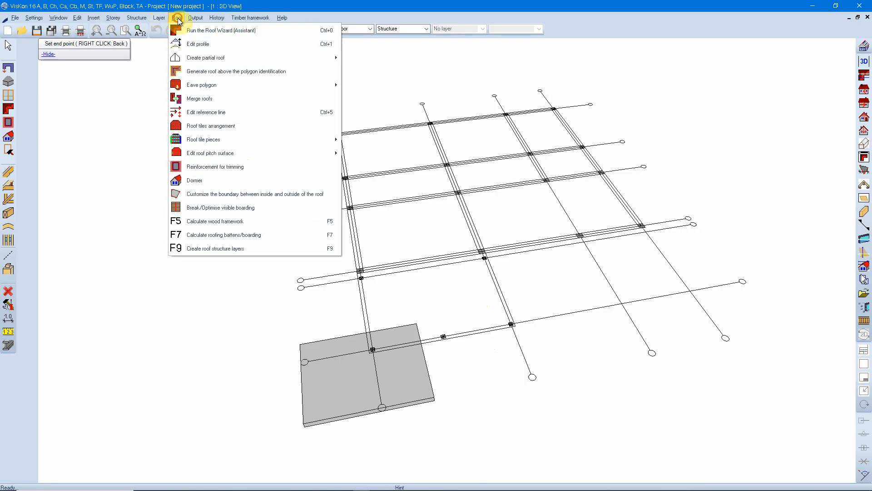
click(36, 18)
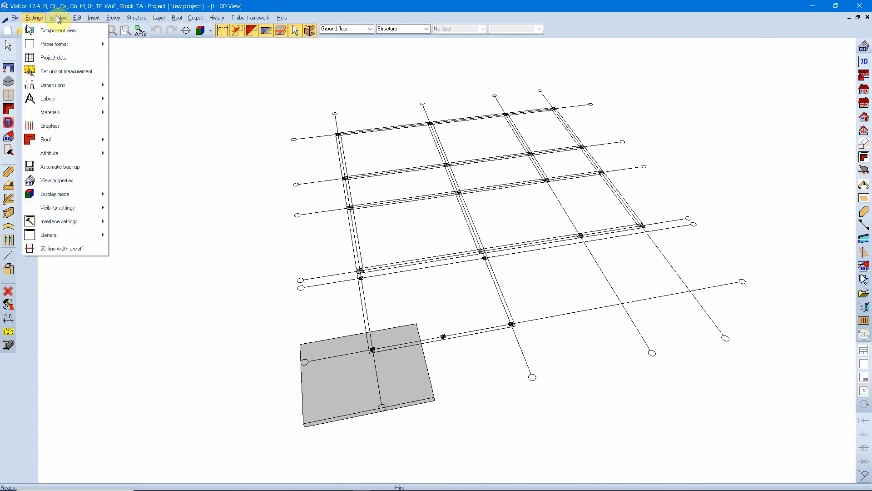
mouse_move(57, 18)
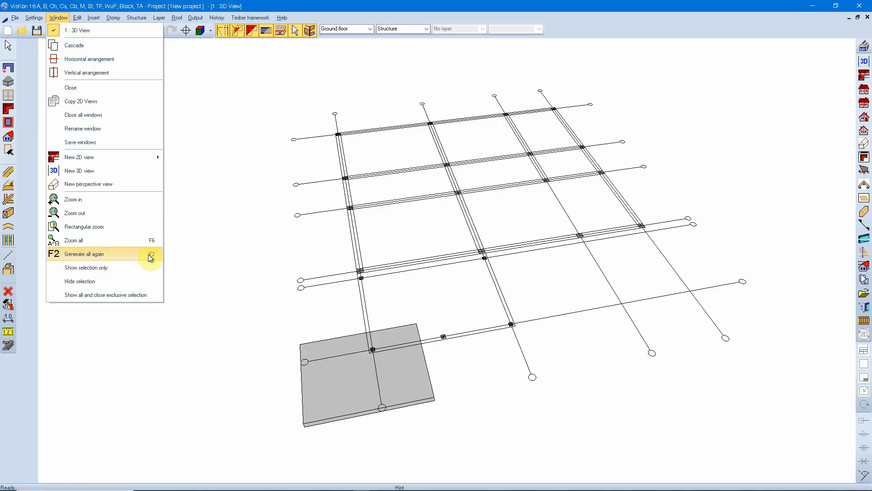
click(75, 257)
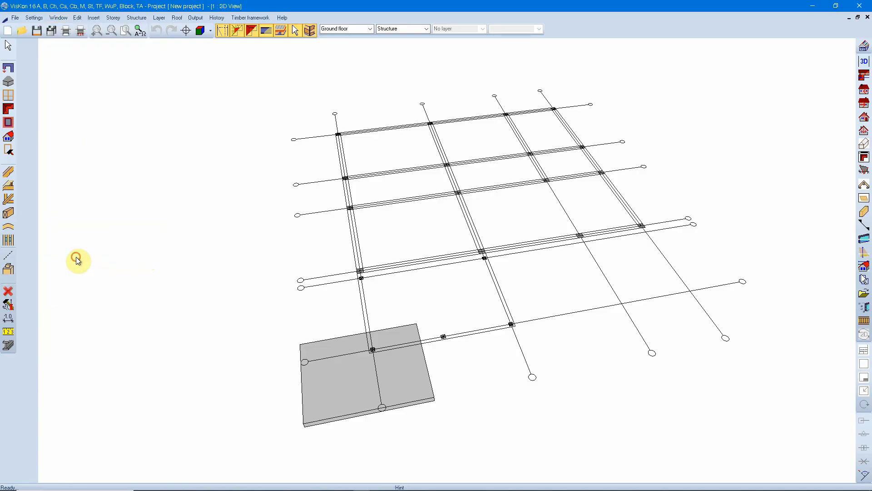
Step: Examine the axis labels and beam lines of the regenerated floor plan from different sides
scroll(535, 276, up, 4)
middle_drag(615, 312, 510, 345)
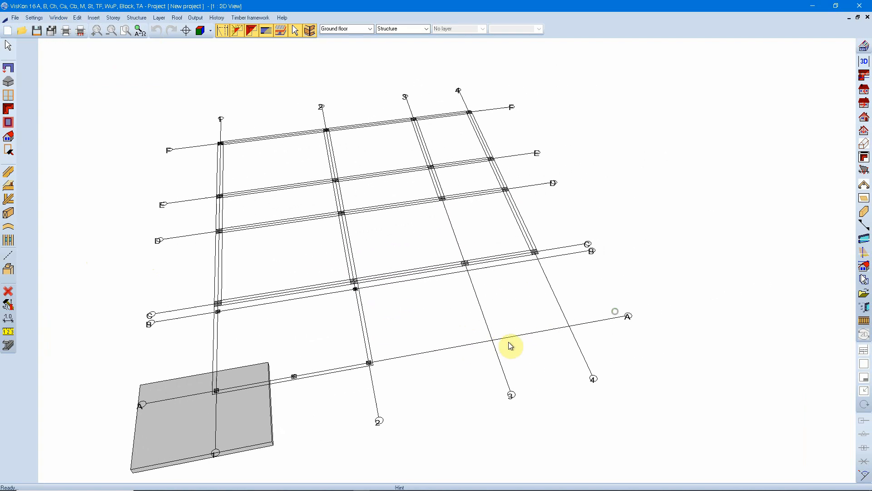
drag(631, 357, 436, 286)
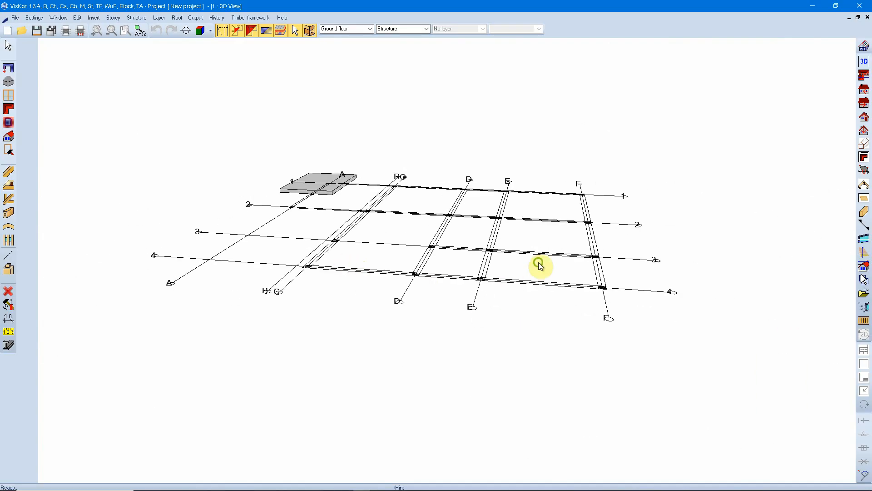
drag(539, 265, 458, 285)
middle_drag(458, 284, 443, 298)
scroll(419, 315, up, 1)
middle_drag(390, 320, 440, 304)
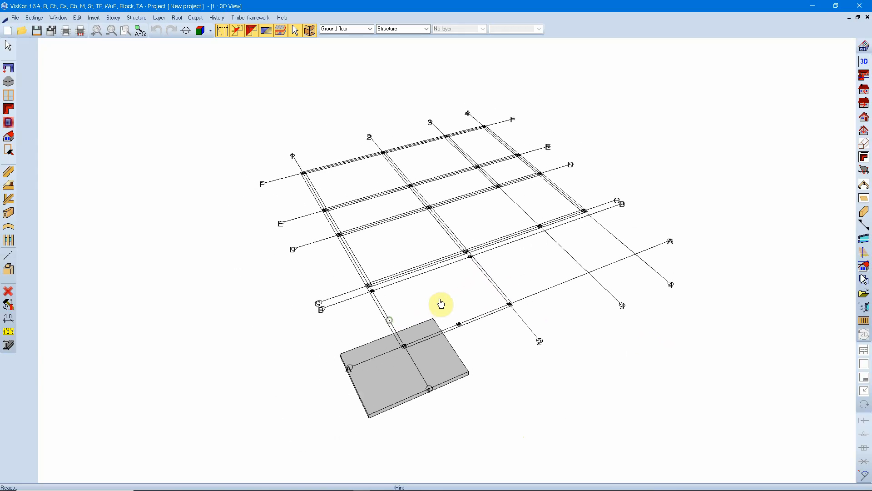
scroll(500, 297, up, 2)
middle_drag(519, 288, 503, 292)
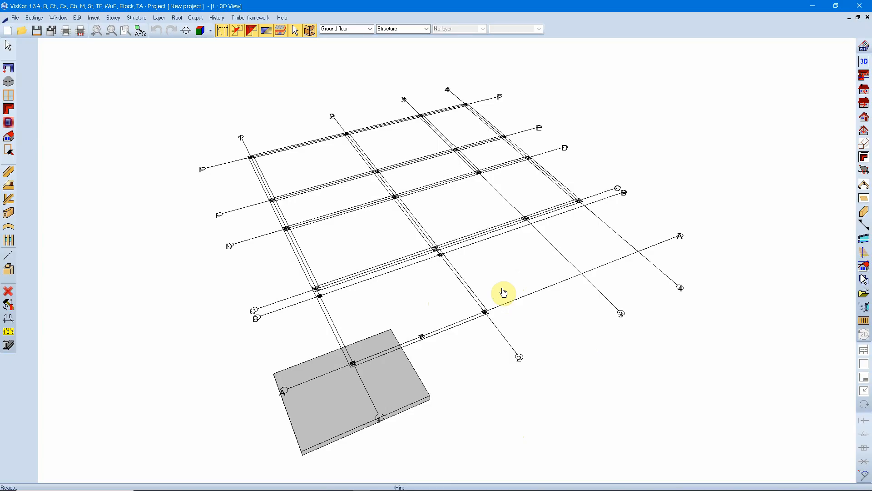